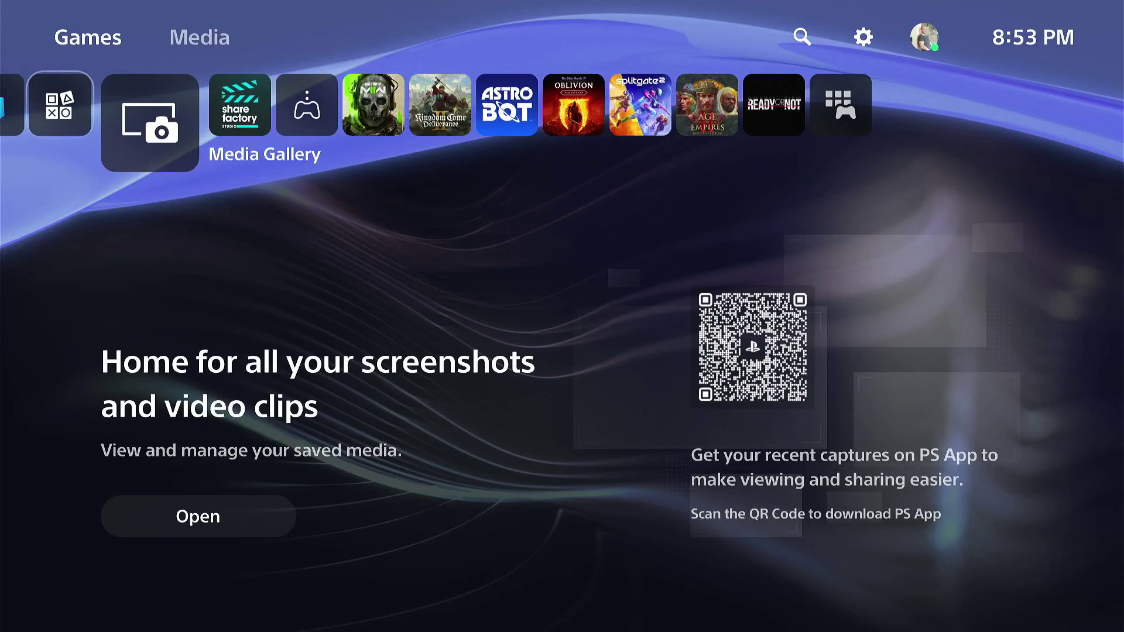
# Step: Highlight the Settings gear icon in the home screen's top bar
pyautogui.press('Up')
pyautogui.press('Down')
pyautogui.press('Right')
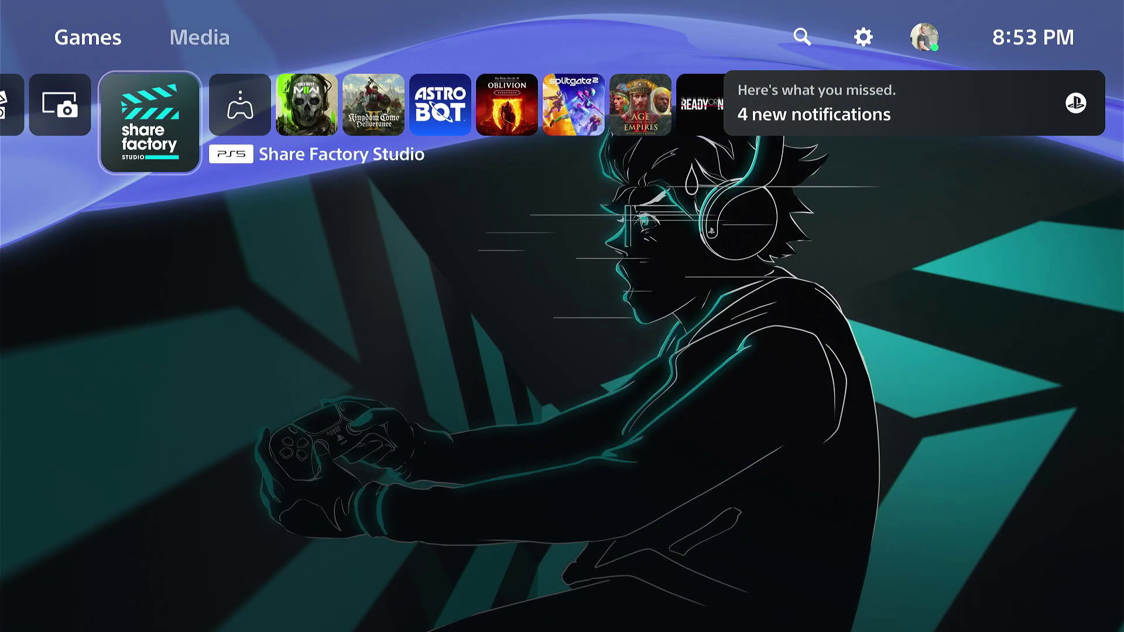
pyautogui.press('Up')
pyautogui.press('Right')
pyautogui.press('Right')
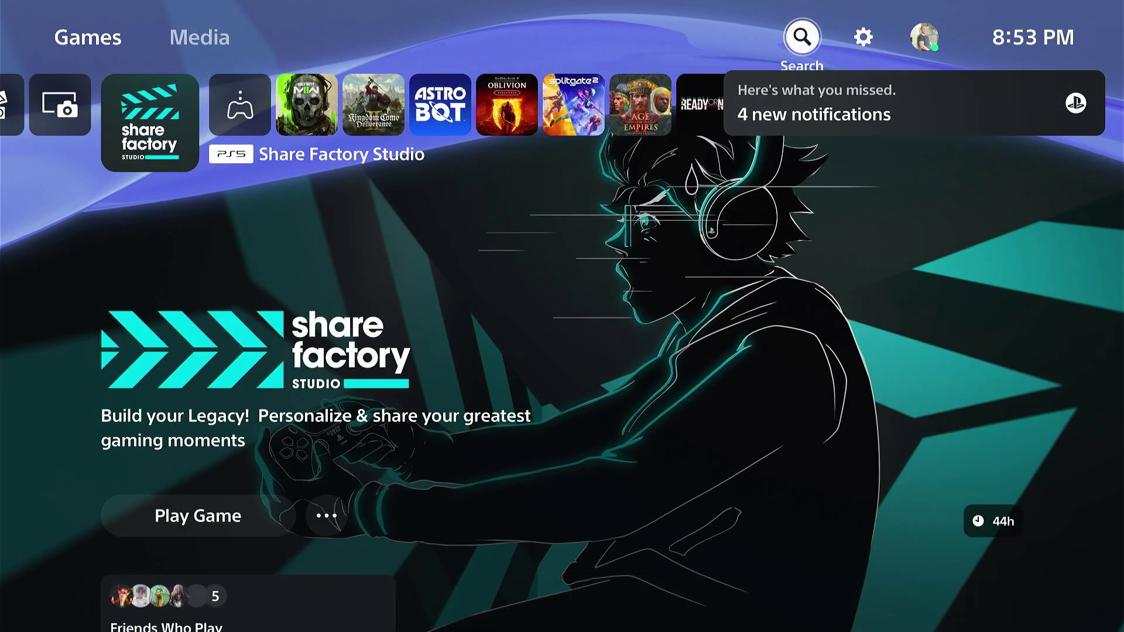
pyautogui.press('Right')
# Step: Open Advanced Settings for the connected Wi-Fi via Settings > Network > Set Up Internet Connection
pyautogui.press('Return')
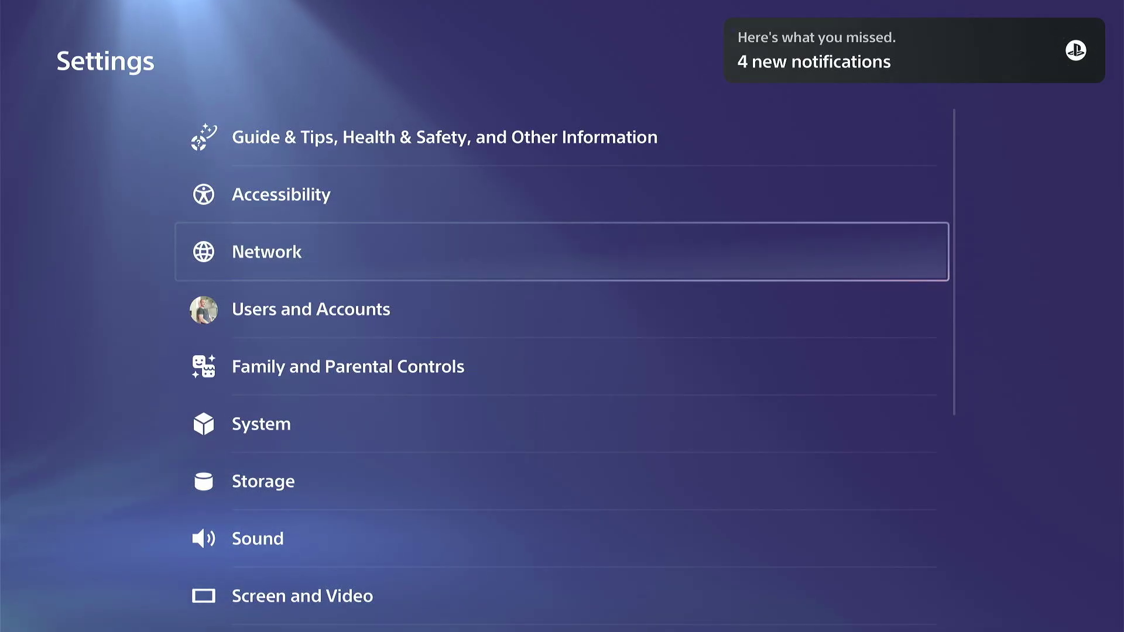
pyautogui.press('Return')
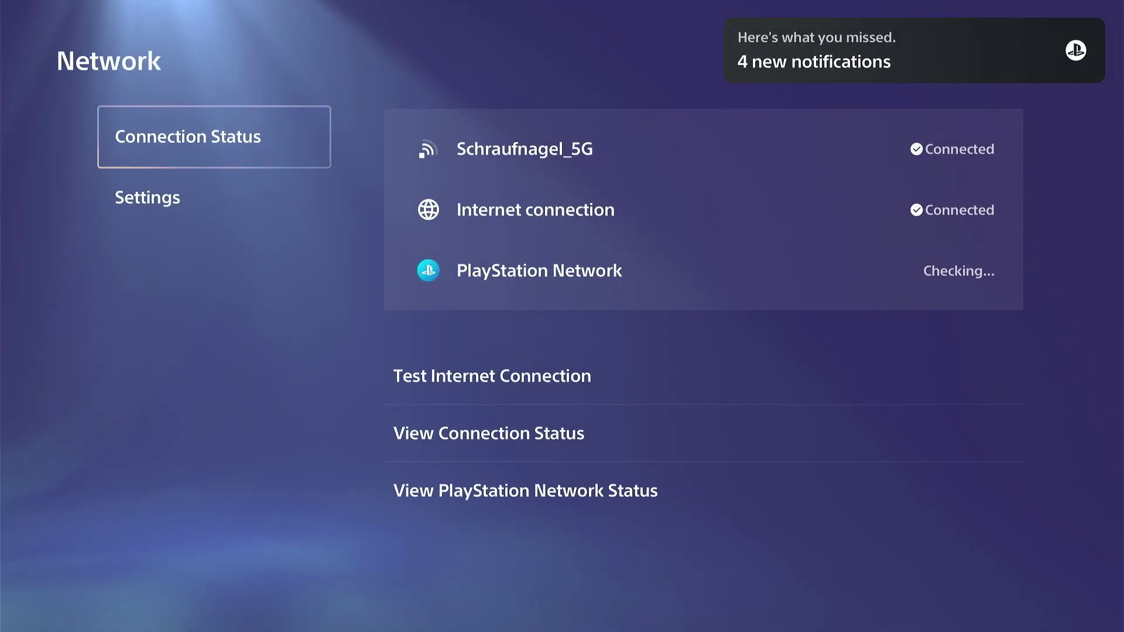
pyautogui.press('Down')
pyautogui.press('Right')
pyautogui.press('Down')
pyautogui.press('Return')
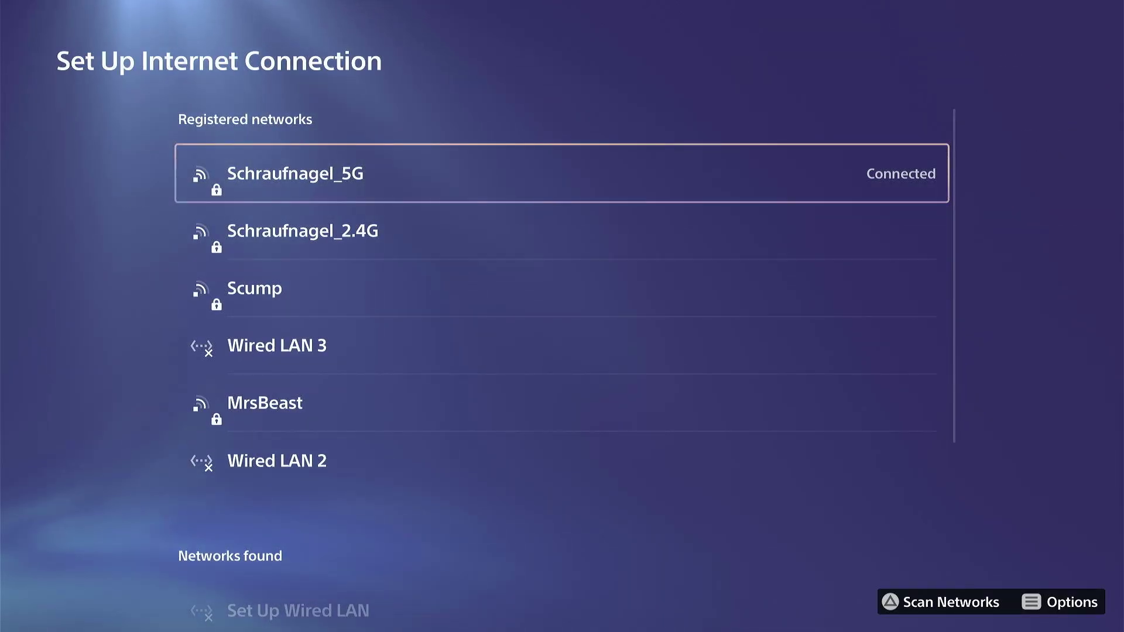
pyautogui.press('Menu')
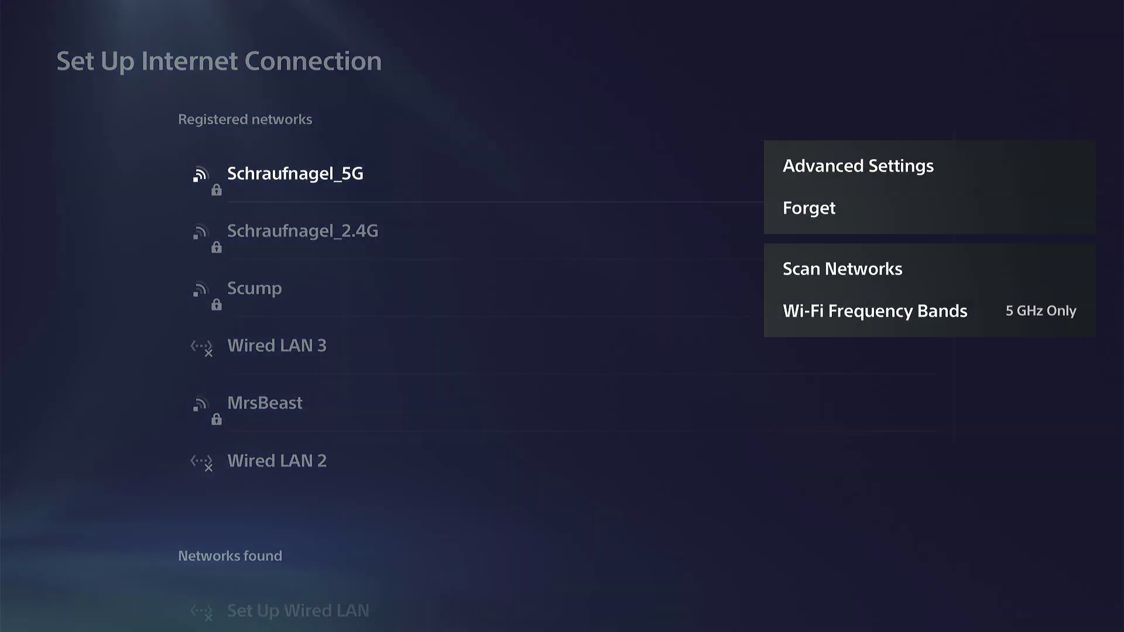
pyautogui.press('Return')
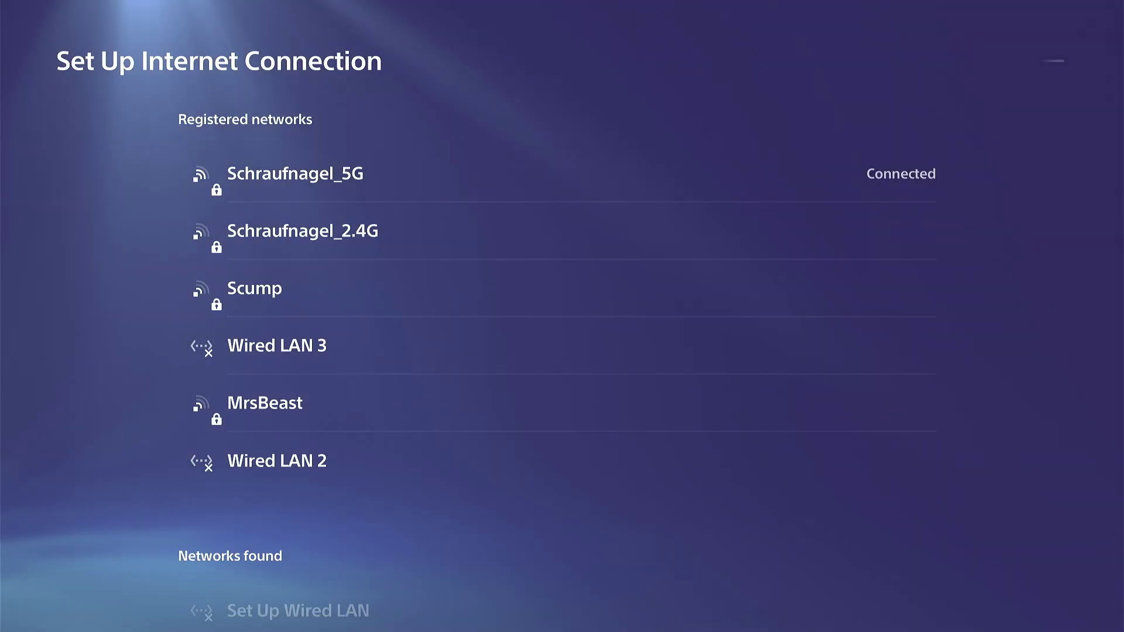
# Step: Keep the DNS Settings mode on Manual rather than Automatic
pyautogui.press('Down')
pyautogui.press('Down')
pyautogui.press('Down')
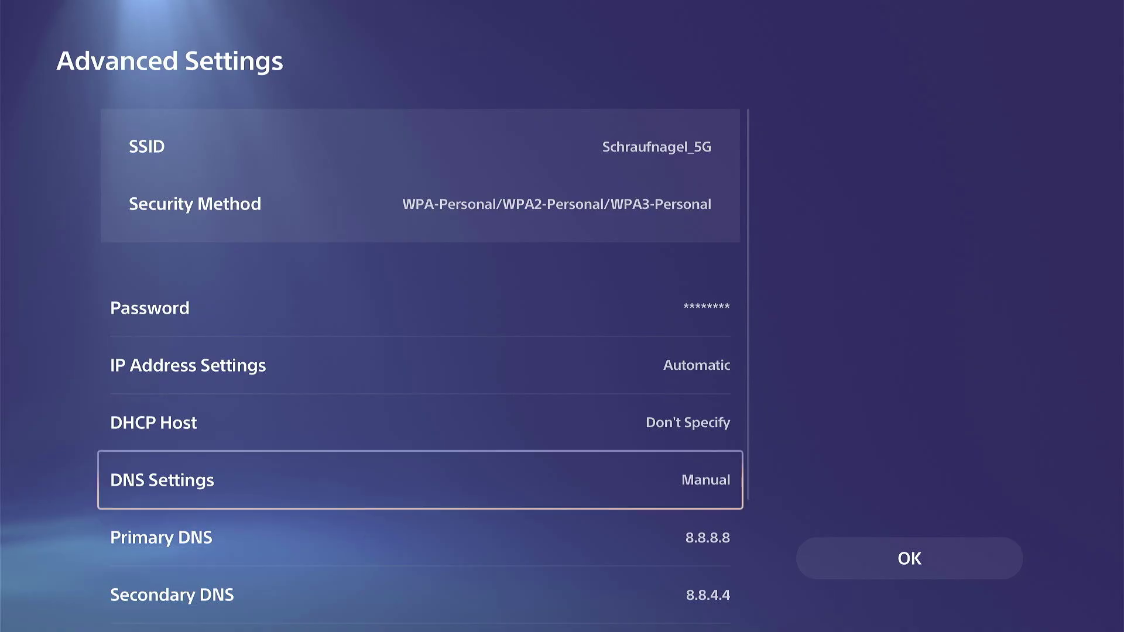
pyautogui.press('Return')
pyautogui.press('Up')
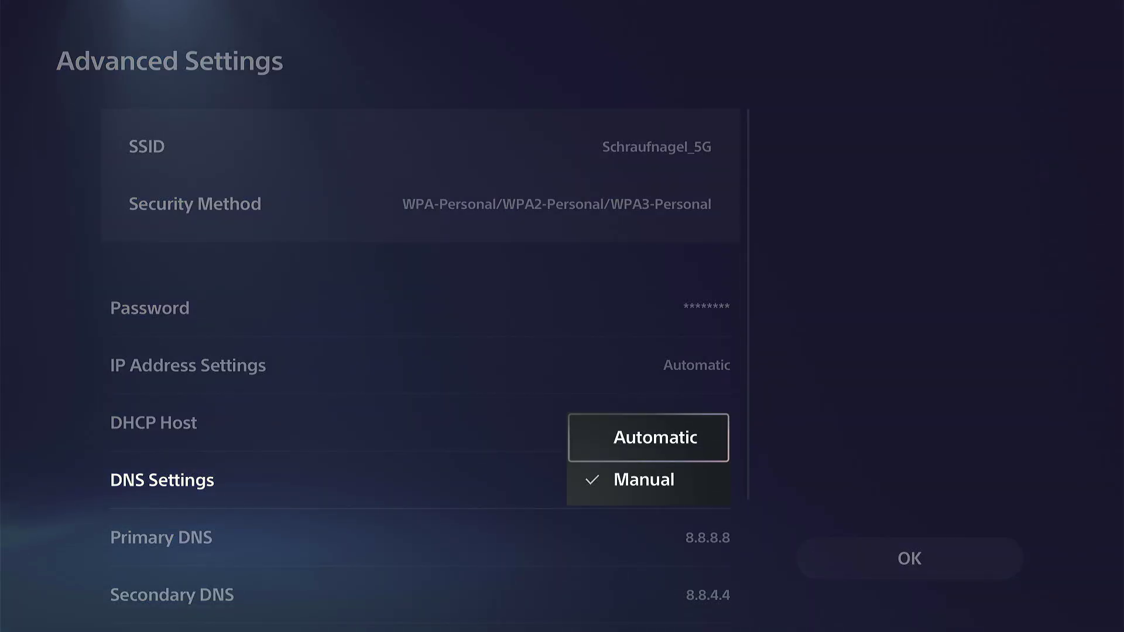
pyautogui.press('Down')
pyautogui.press('Return')
pyautogui.press('Down')
pyautogui.press('Down')
pyautogui.press('Down')
pyautogui.press('Down')
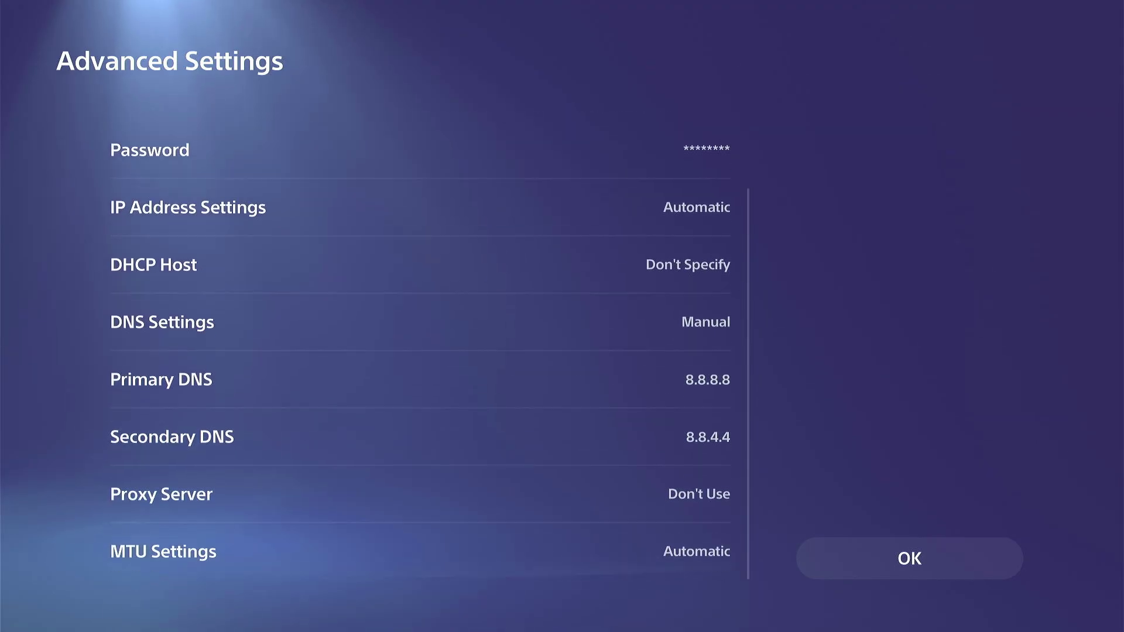
pyautogui.press('Up')
pyautogui.press('Up')
pyautogui.press('Up')
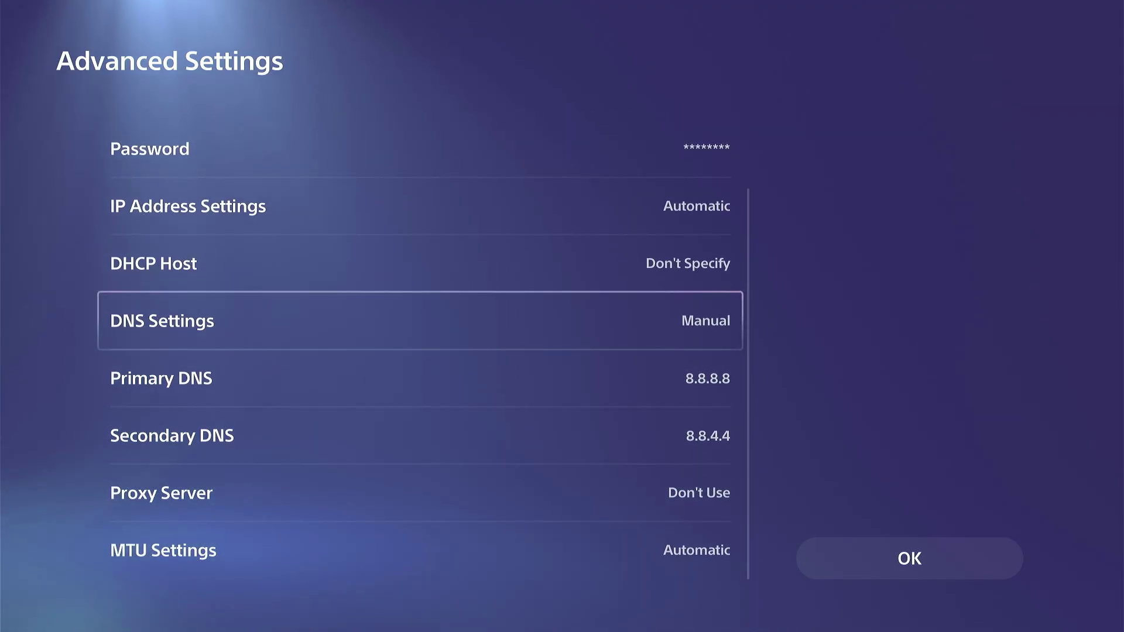
pyautogui.press('Return')
pyautogui.press('Return')
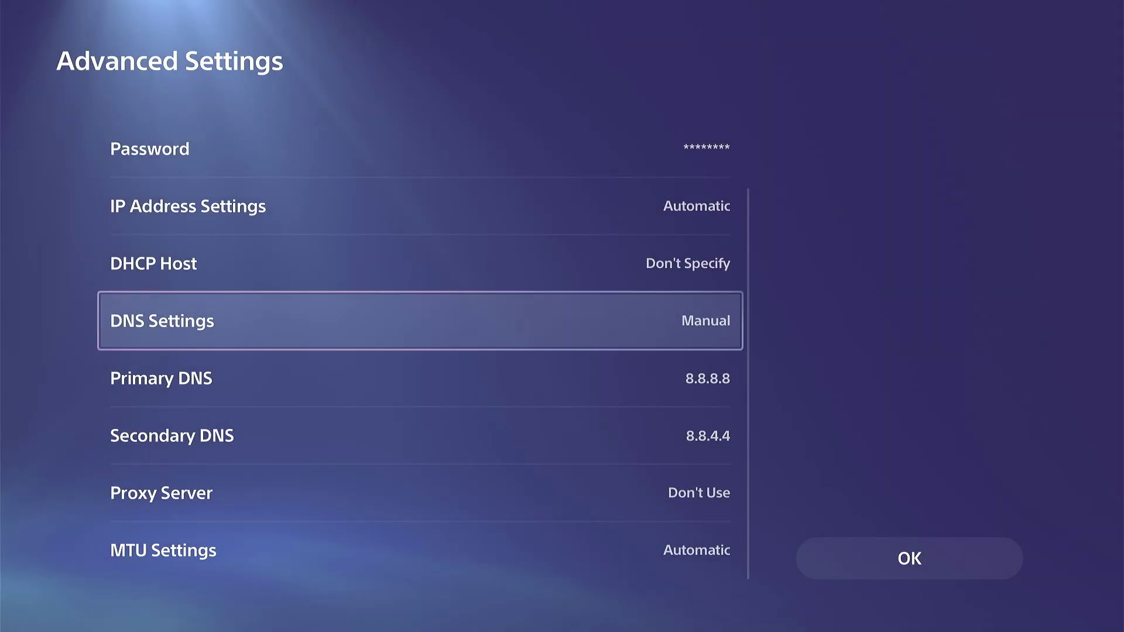
# Step: Leave Primary DNS at 8.8.8.8 and open Secondary DNS (8.8.4.4) for editing
pyautogui.press('Down')
pyautogui.press('Return')
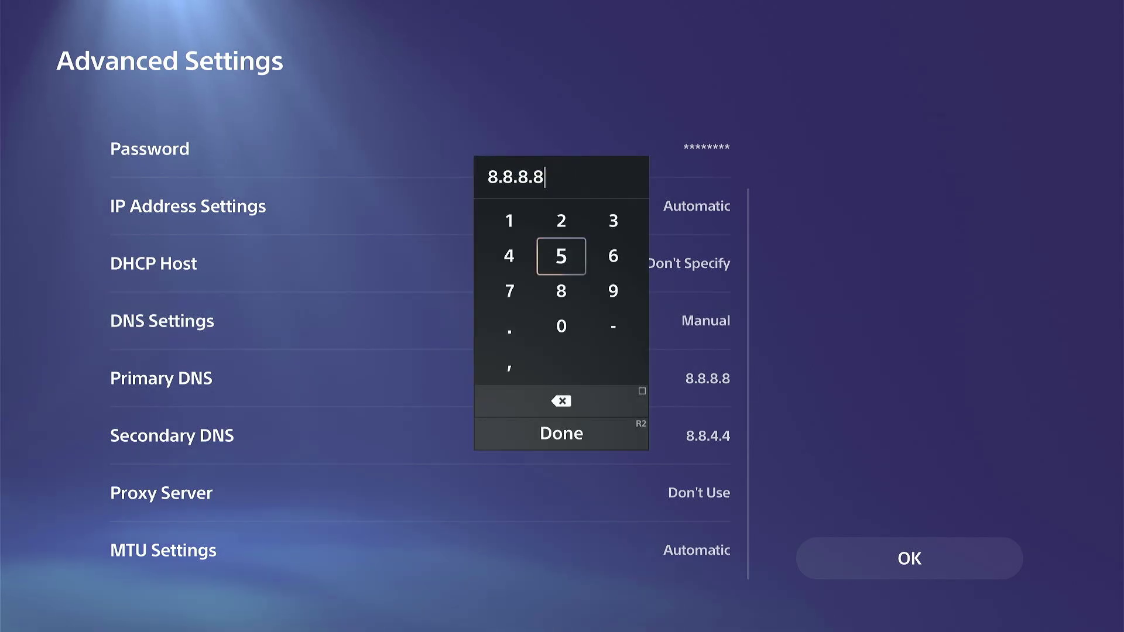
pyautogui.press('BackSpace')
pyautogui.press('Return')
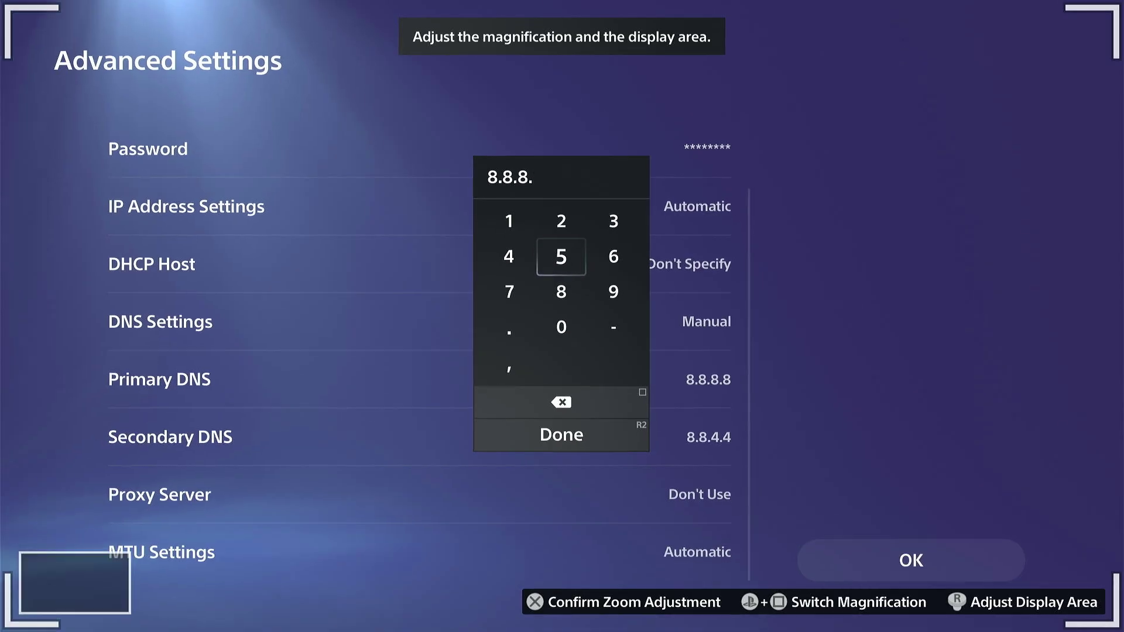
pyautogui.press('Down')
pyautogui.press('Return')
pyautogui.press('Return')
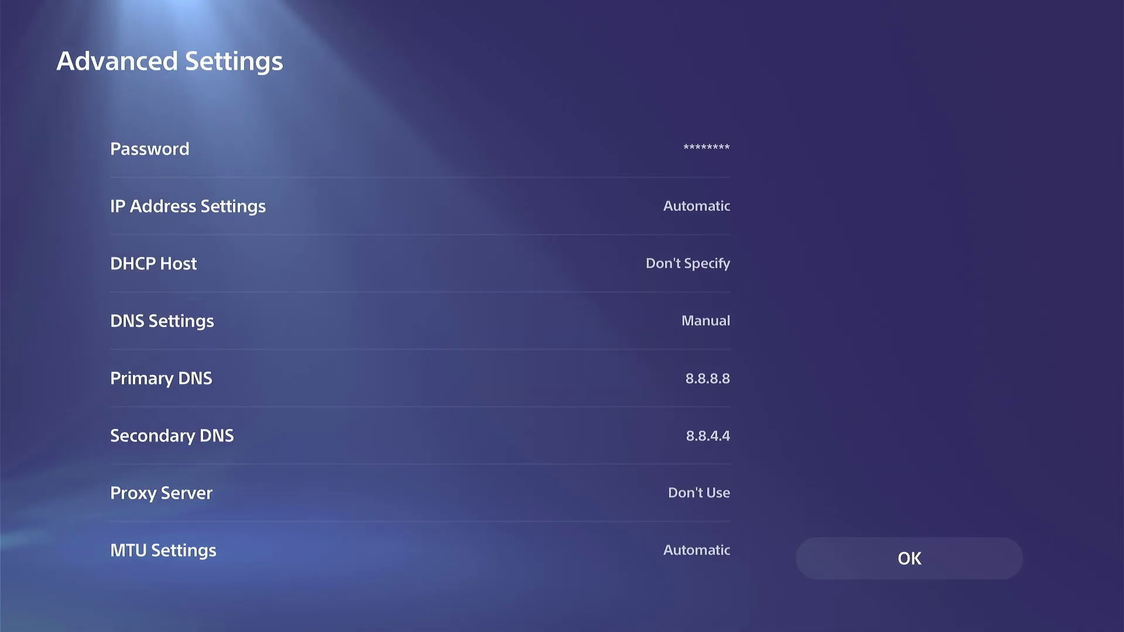
pyautogui.press('Down')
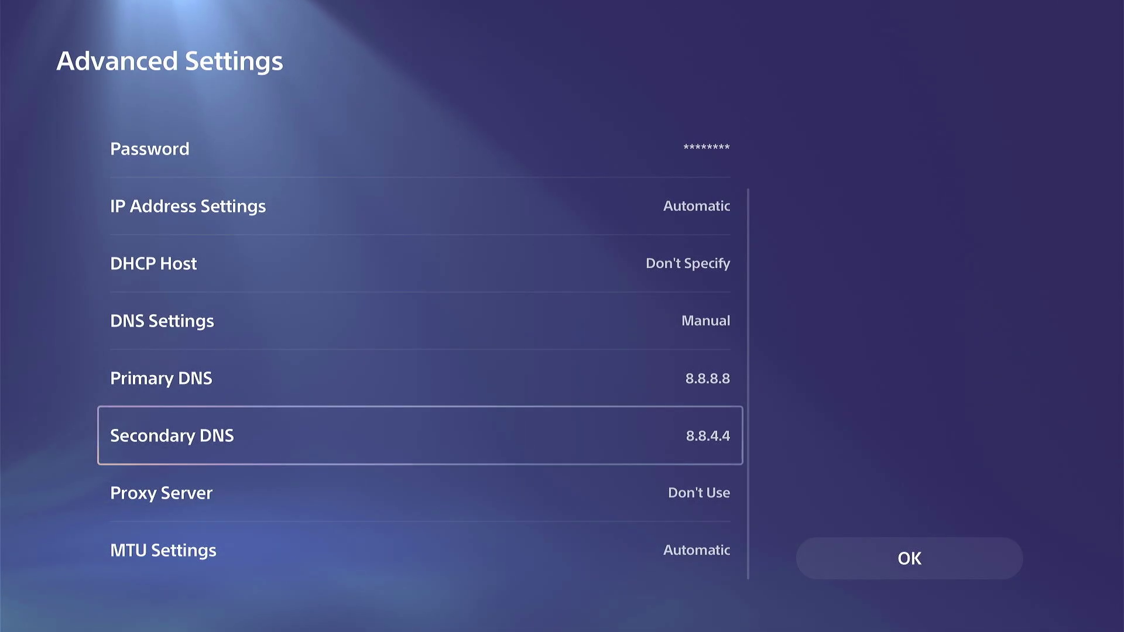
pyautogui.press('Return')
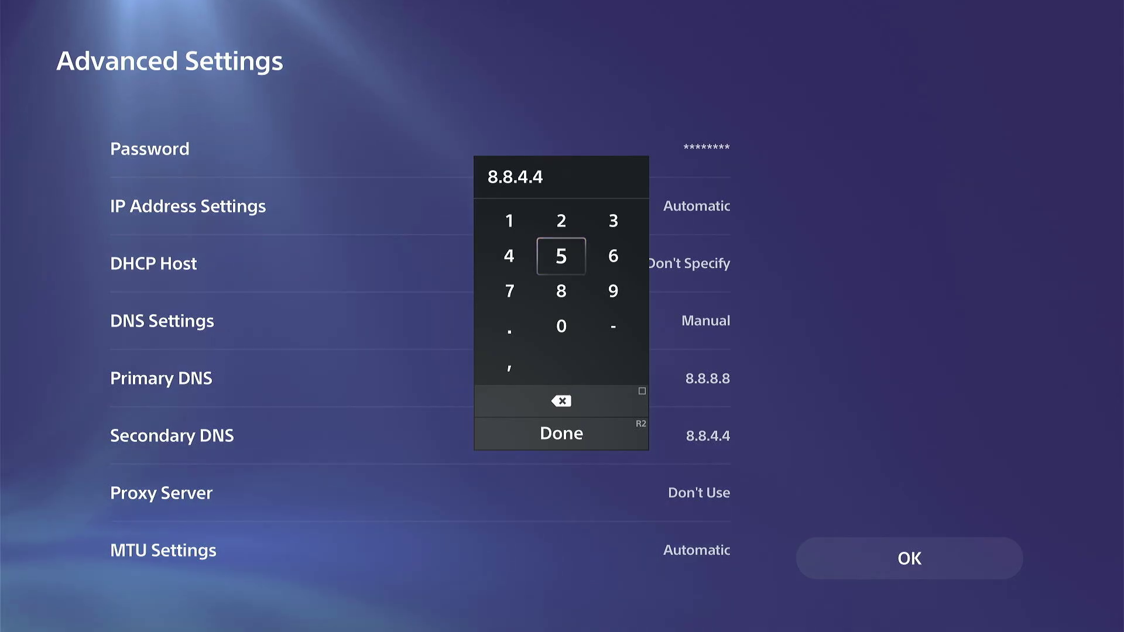
# Step: Close Secondary DNS unchanged, clear Primary DNS, and begin entering '1.'
pyautogui.press('Return')
pyautogui.press('Up')
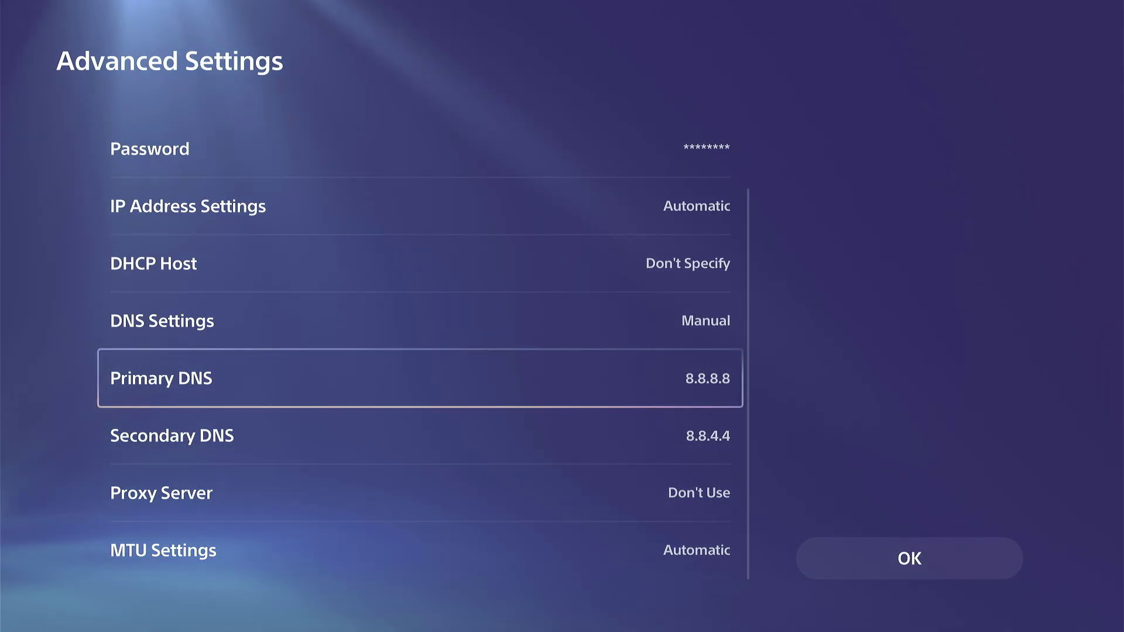
pyautogui.press('Return')
pyautogui.press('BackSpace')
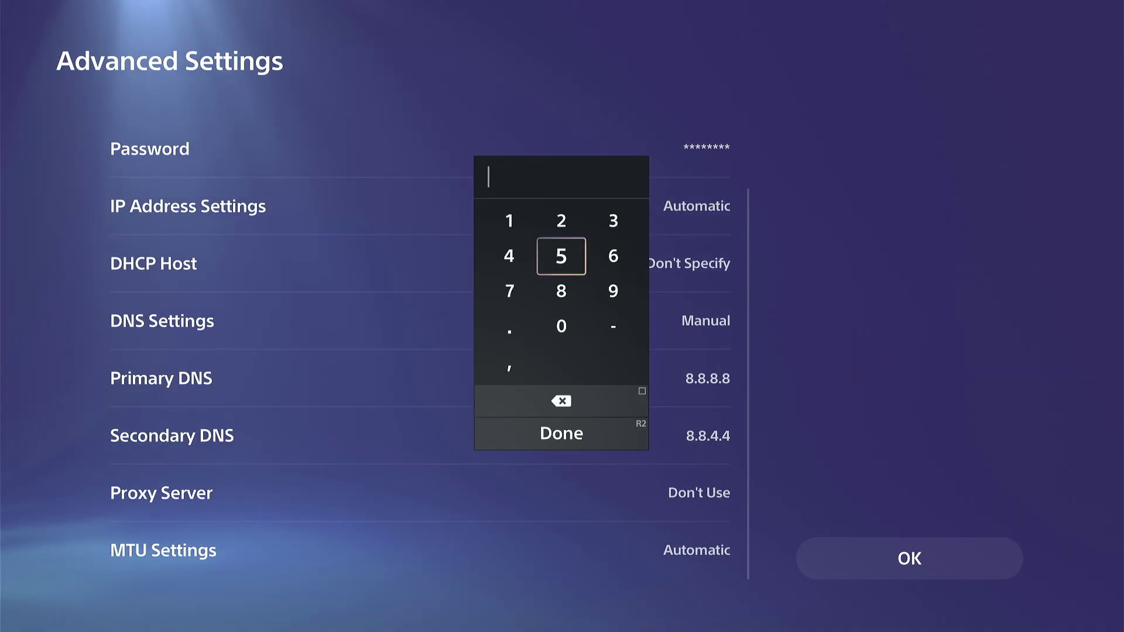
pyautogui.press('Up')
pyautogui.press('Left')
pyautogui.press('Return')
pyautogui.press('Down')
pyautogui.press('Down')
pyautogui.press('Down')
pyautogui.press('Return')
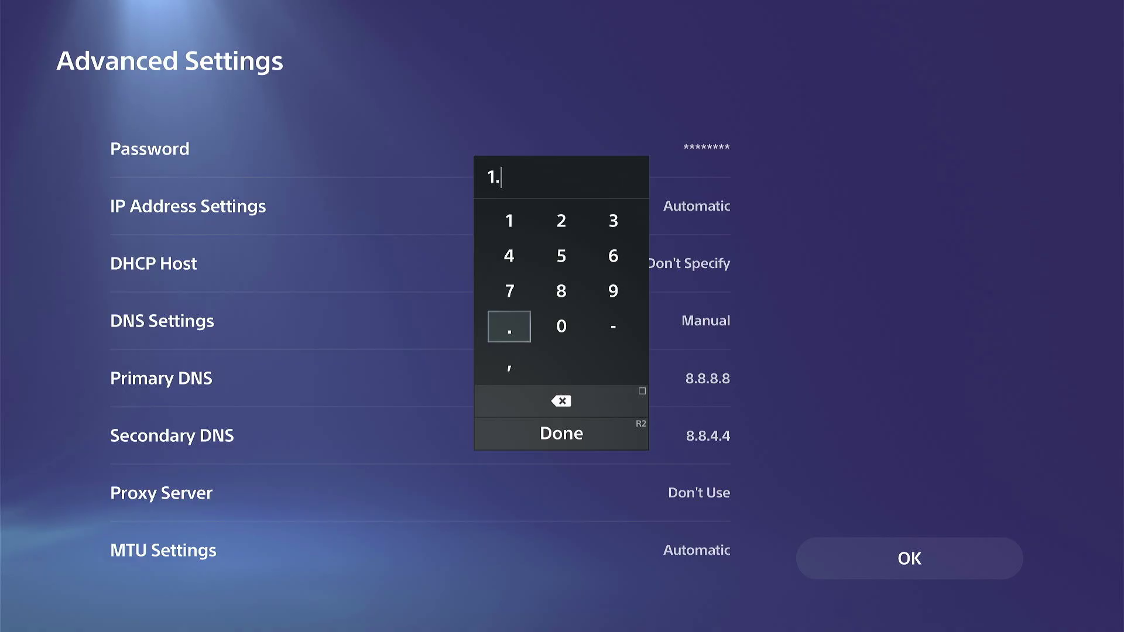
# Step: Complete the Primary DNS address as 1.1.1.1 and confirm it
pyautogui.press('Up')
pyautogui.press('Up')
pyautogui.press('Up')
pyautogui.press('Down')
pyautogui.press('Return')
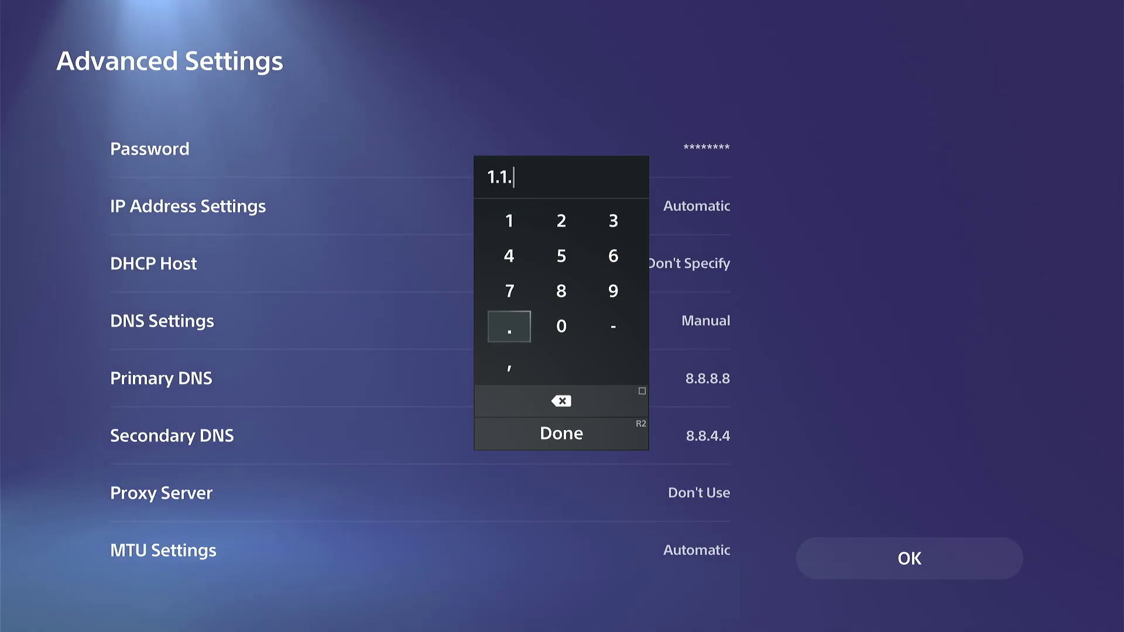
pyautogui.press('Up')
pyautogui.press('Up')
pyautogui.press('Up')
pyautogui.press('Return')
pyautogui.press('Down')
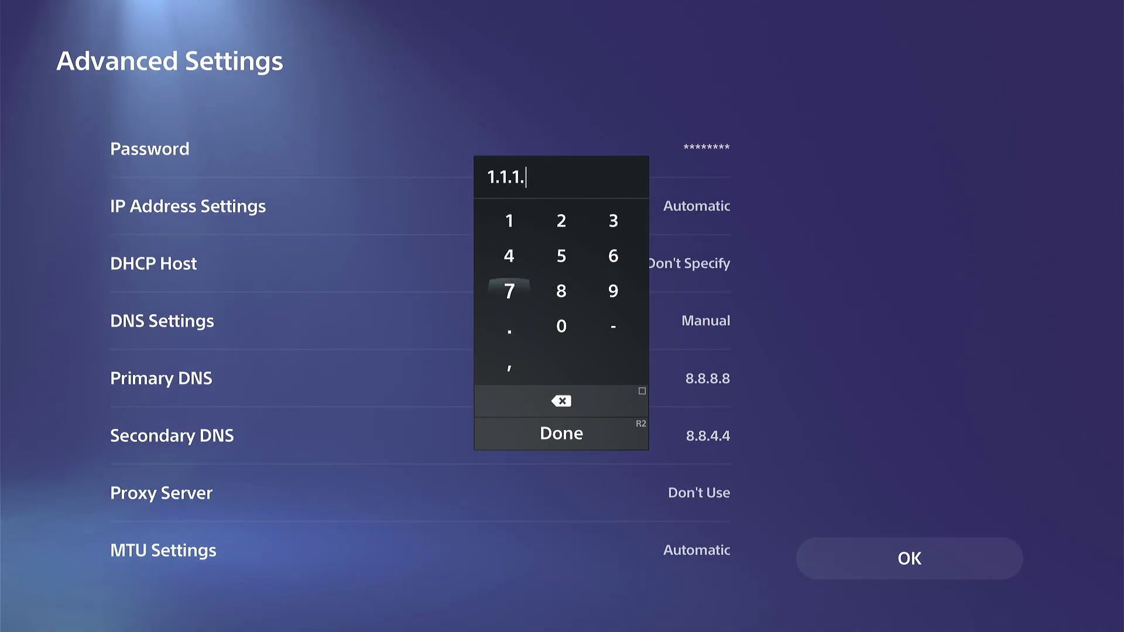
pyautogui.press('Up')
pyautogui.press('Up')
pyautogui.press('Up')
pyautogui.press('Down')
pyautogui.press('Return')
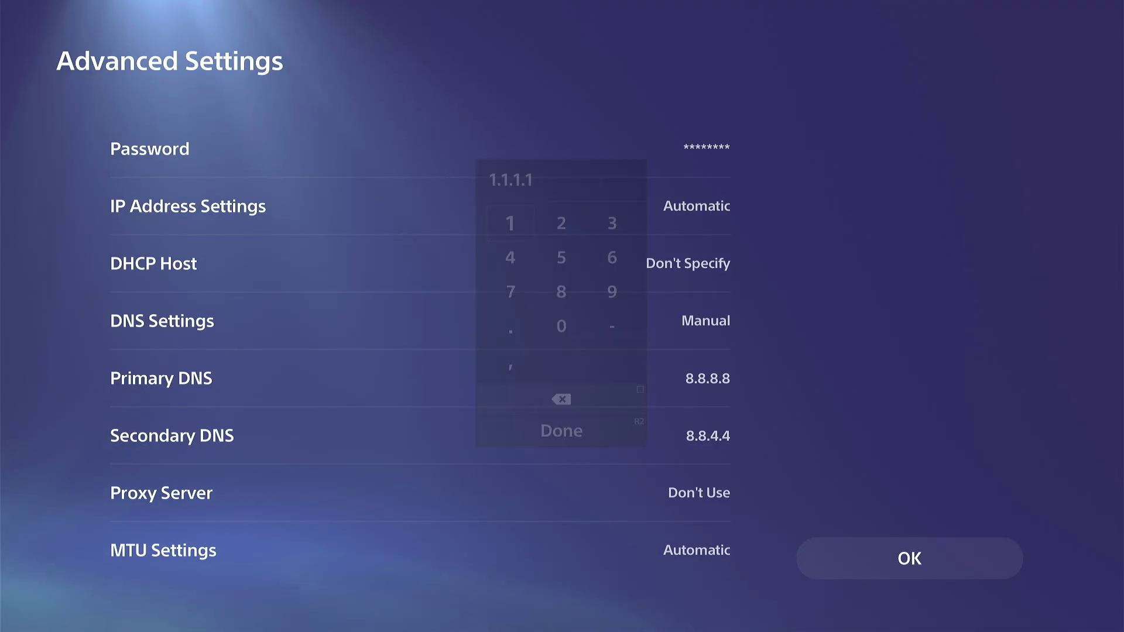
# Step: Clear the old Secondary DNS 8.8.4.4 and begin entering '1.0'
pyautogui.press('Down')
pyautogui.press('Return')
pyautogui.press('BackSpace')
pyautogui.press('BackSpace')
pyautogui.press('BackSpace')
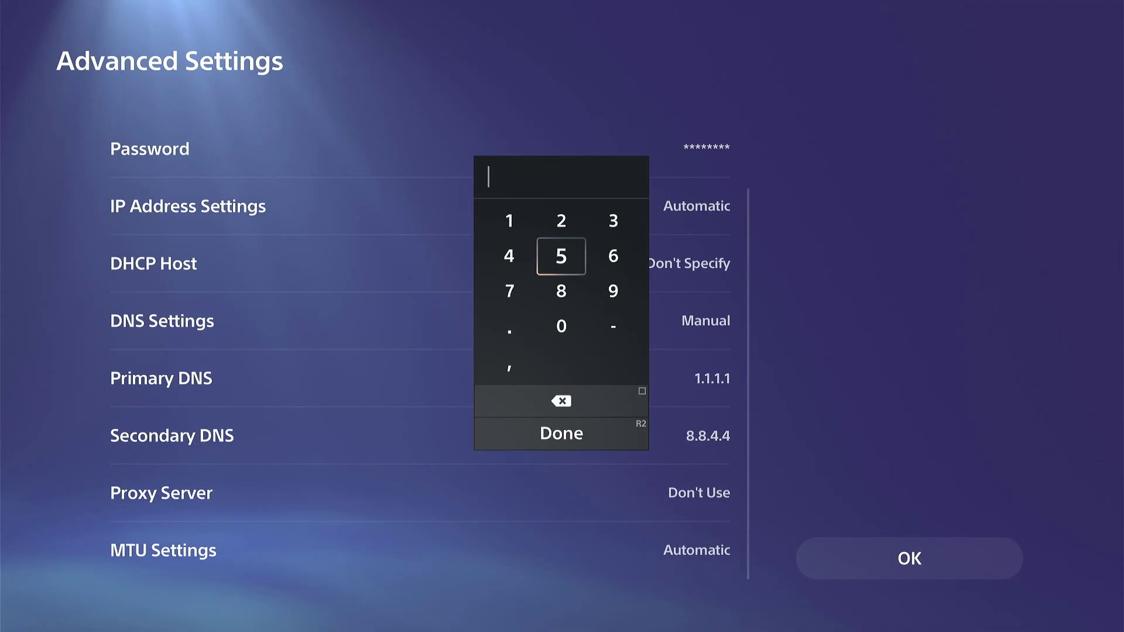
pyautogui.press('Up')
pyautogui.press('Left')
pyautogui.press('Return')
pyautogui.press('Down')
pyautogui.press('Return')
pyautogui.press('Right')
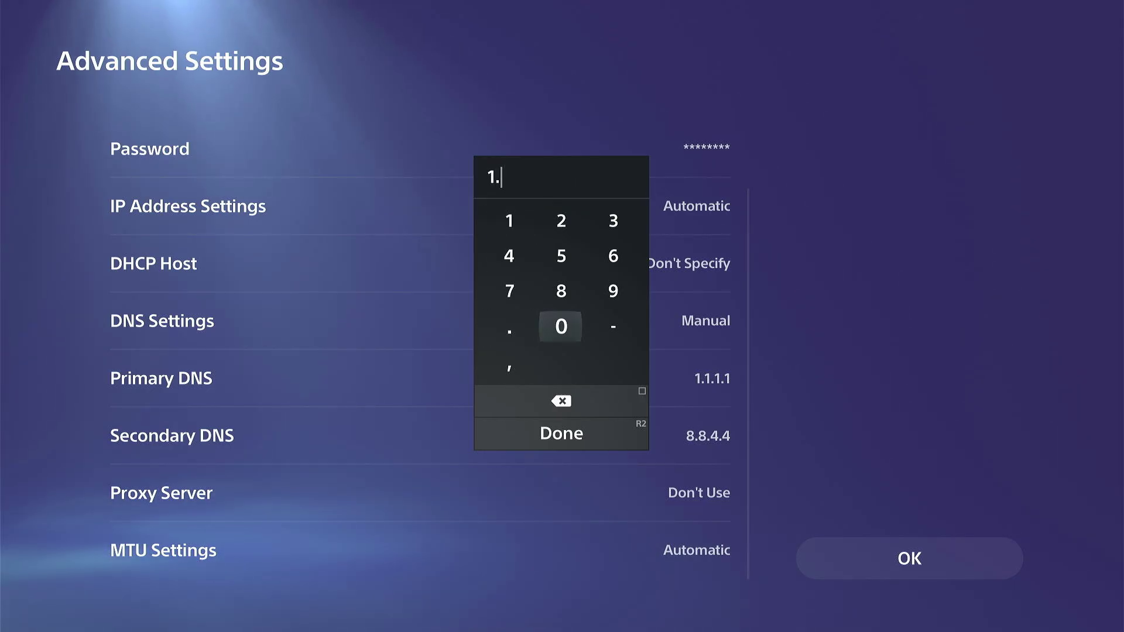
pyautogui.press('Return')
# Step: Complete the Secondary DNS address as 1.0.0.1 and confirm it
pyautogui.press('Left')
pyautogui.press('Return')
pyautogui.press('Right')
pyautogui.press('Return')
pyautogui.press('Left')
pyautogui.press('Return')
pyautogui.press('Up')
pyautogui.press('Up')
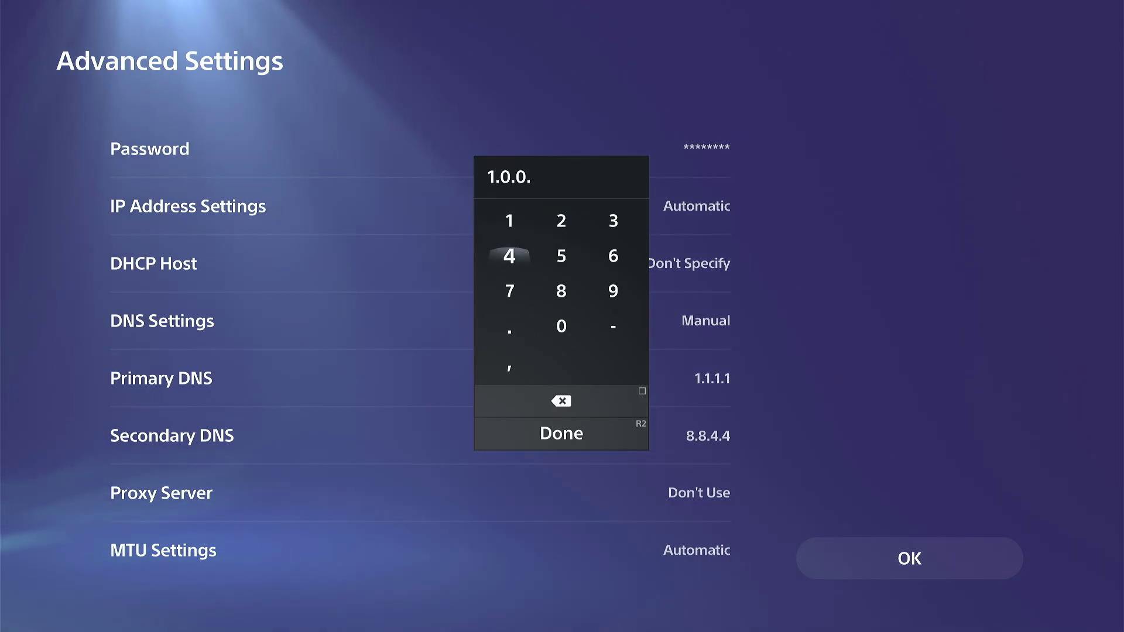
pyautogui.press('Up')
pyautogui.press('Return')
pyautogui.press('Return')
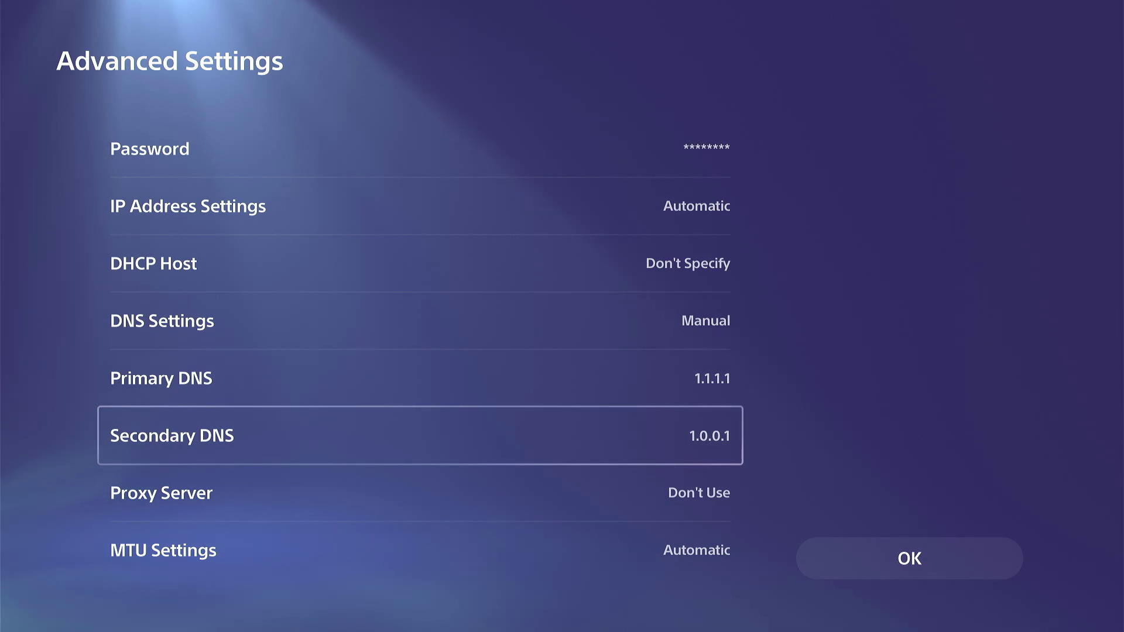